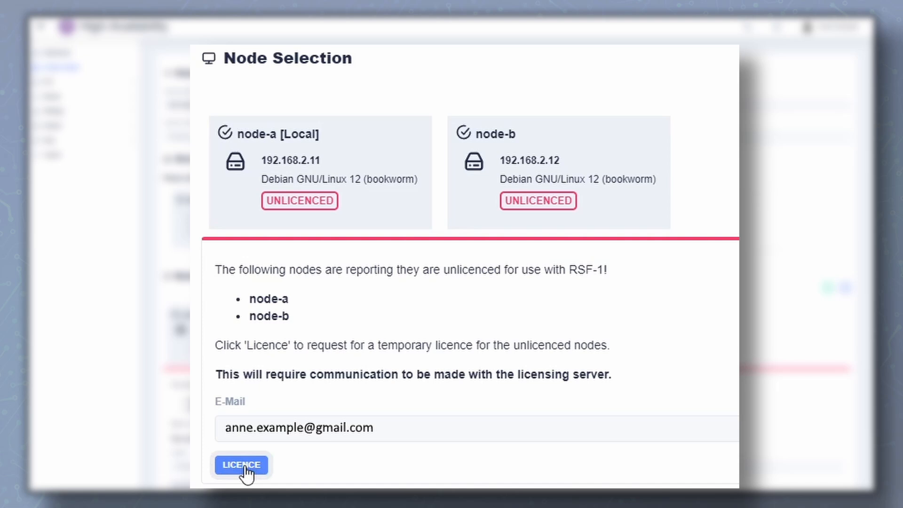
Request temporary licences for node-a and node-b, and create the shared-storage cluster HA-Cluster
click(242, 466)
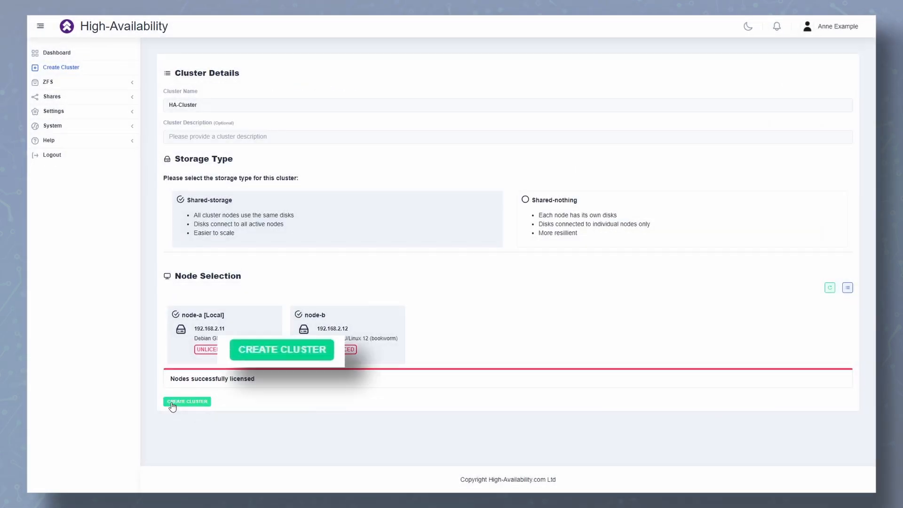
click(172, 403)
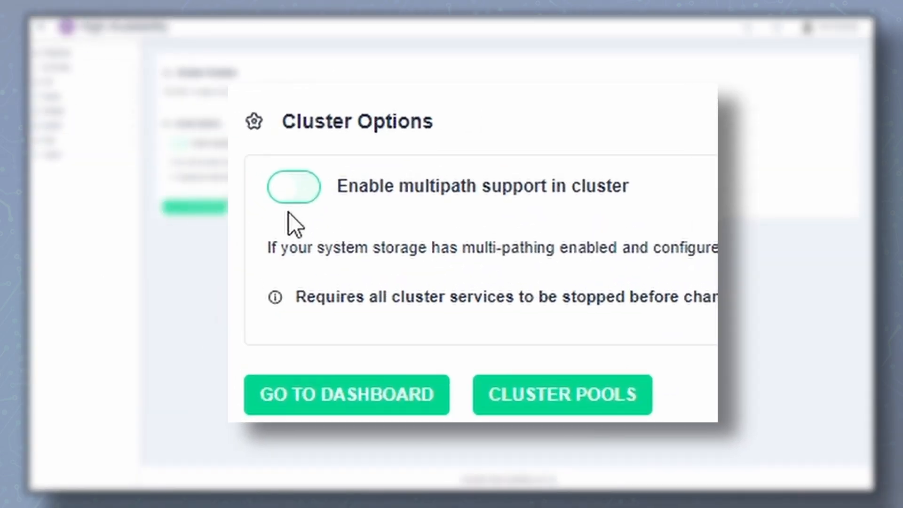
Start a new ZFS pool for the cluster, named pool1 and using mirror mode
click(523, 414)
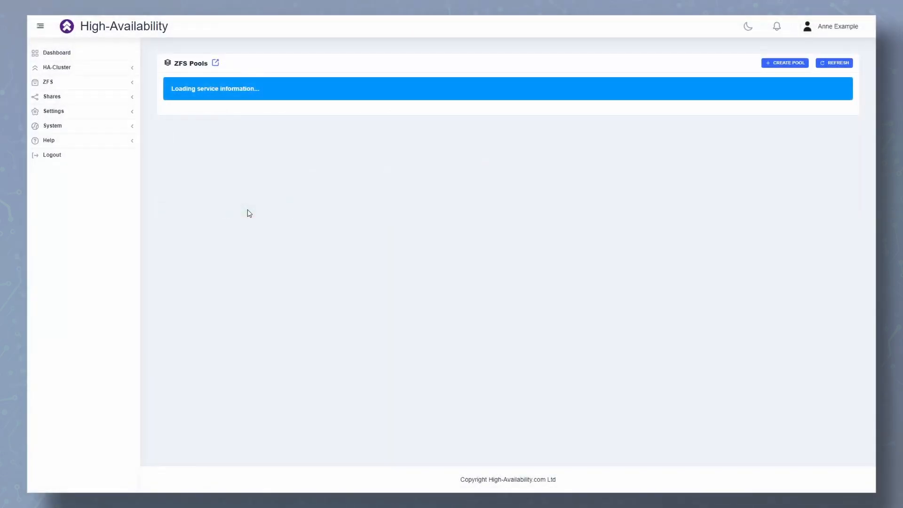
click(826, 139)
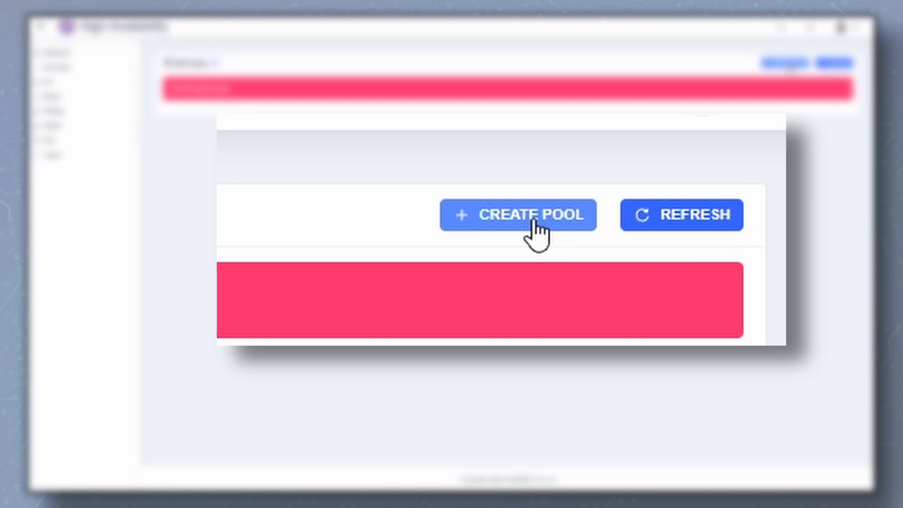
click(790, 64)
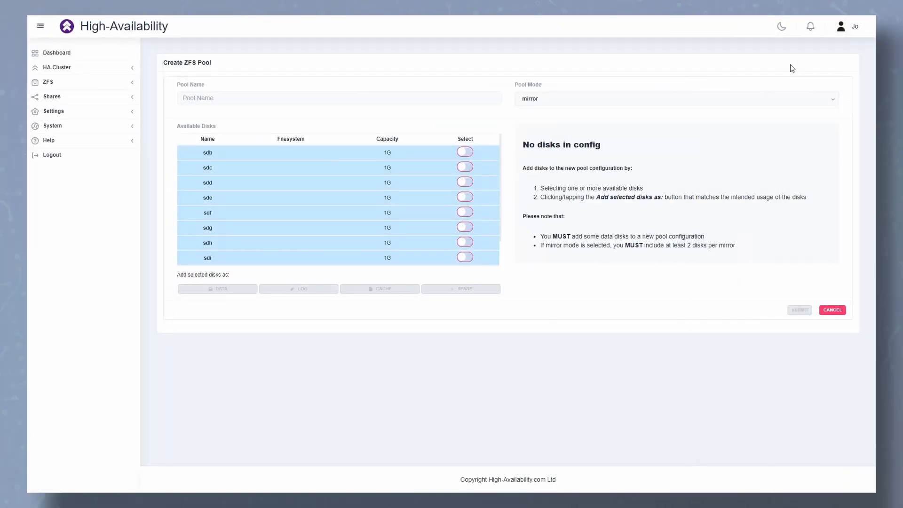
click(202, 97)
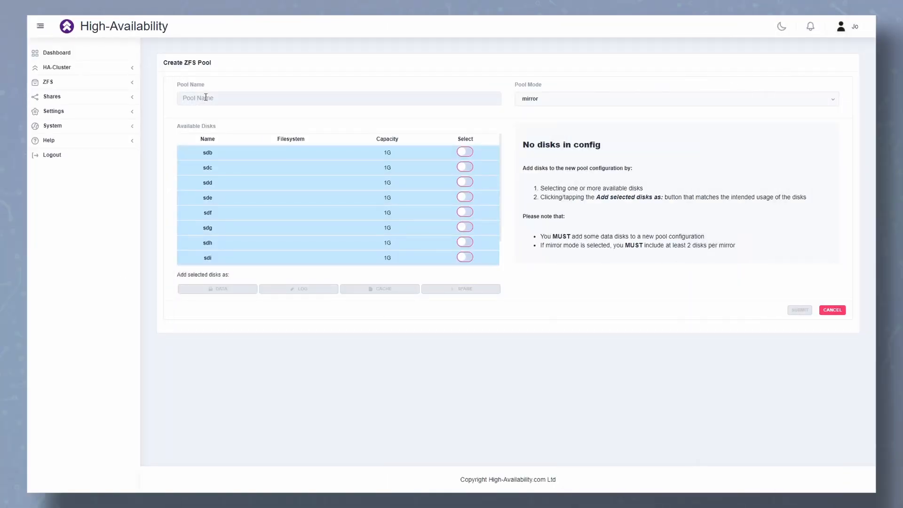
text(pool1)
click(605, 99)
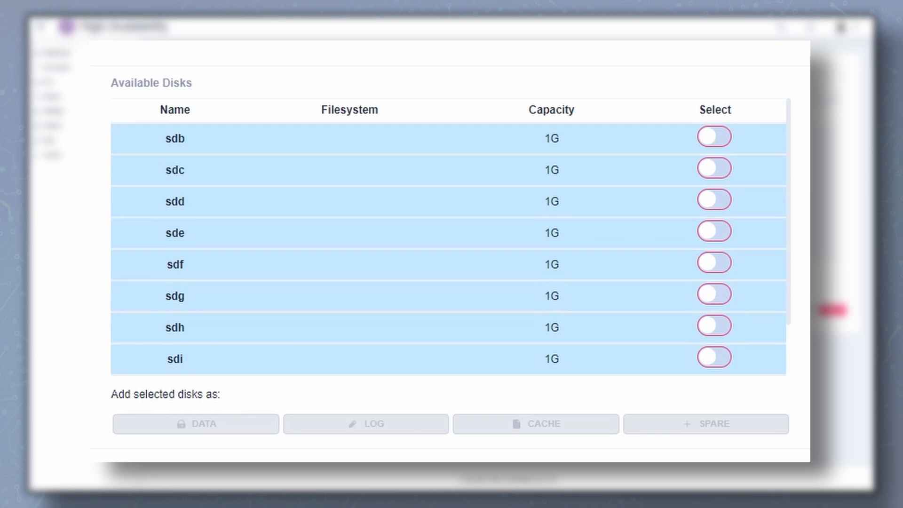
Add disks sdb, sdc, sdd, sde and sdf to the pool configuration as data disks
click(714, 137)
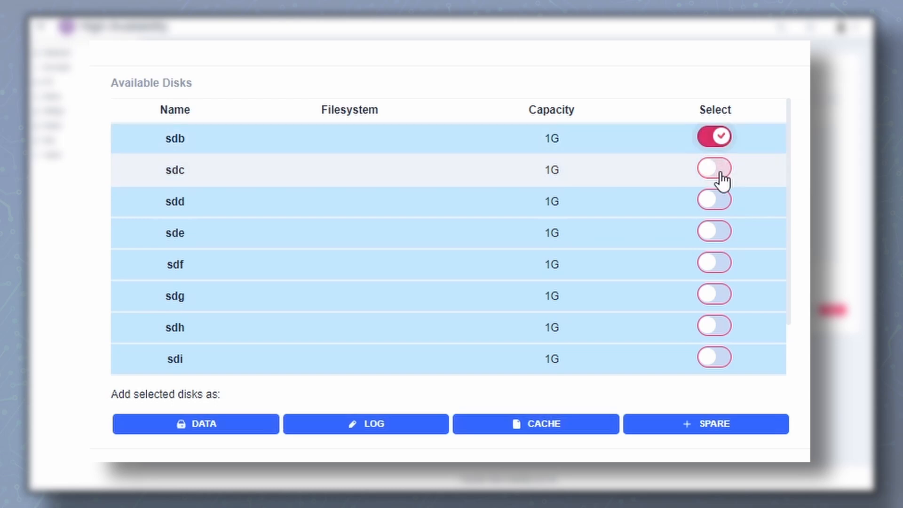
click(715, 168)
click(715, 200)
click(714, 231)
click(715, 263)
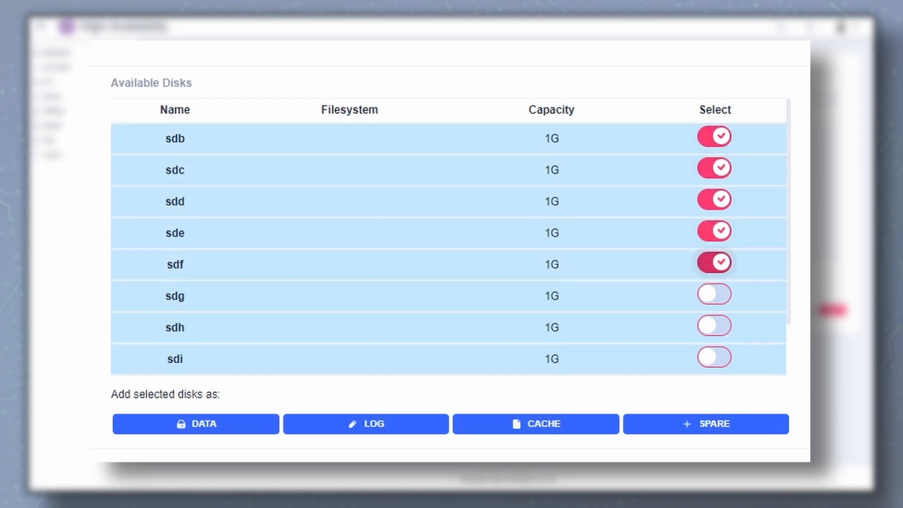
click(202, 426)
Add sdg as log, sdh as cache and sdi as spare device, and submit the pool configuration
click(706, 140)
click(396, 330)
click(714, 137)
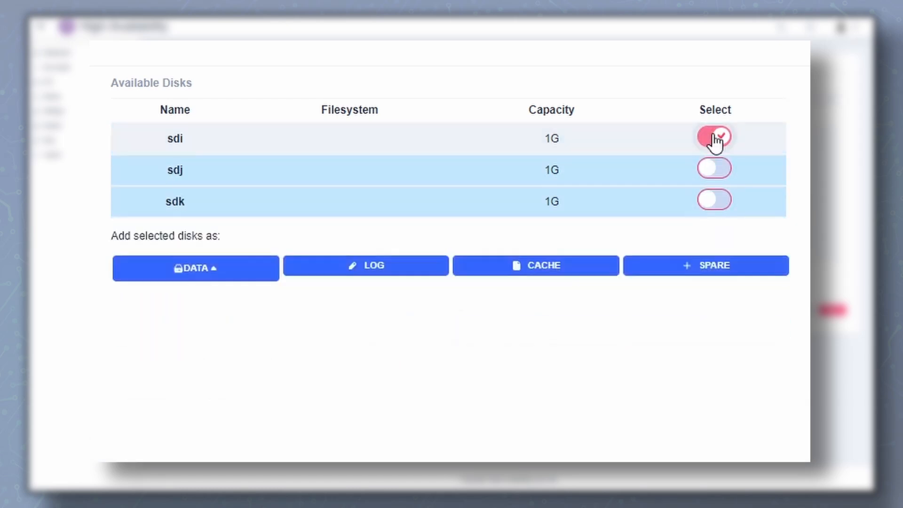
click(671, 268)
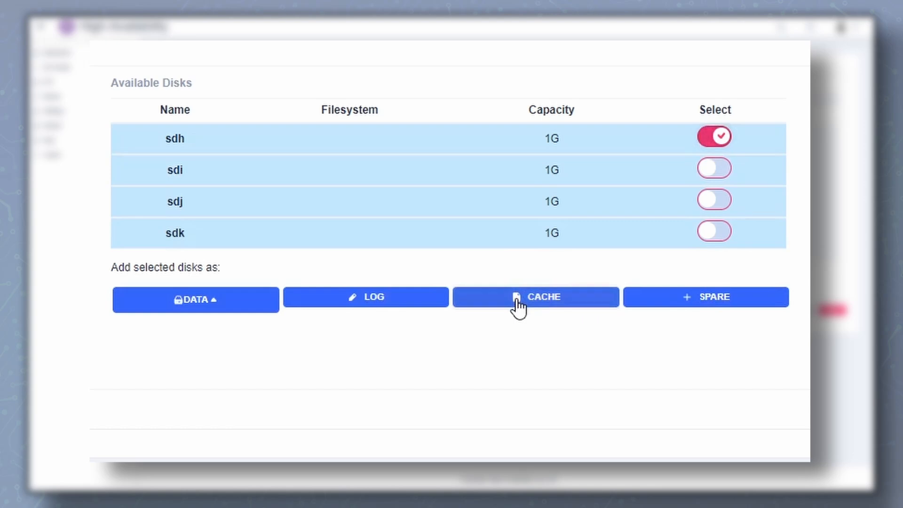
click(517, 302)
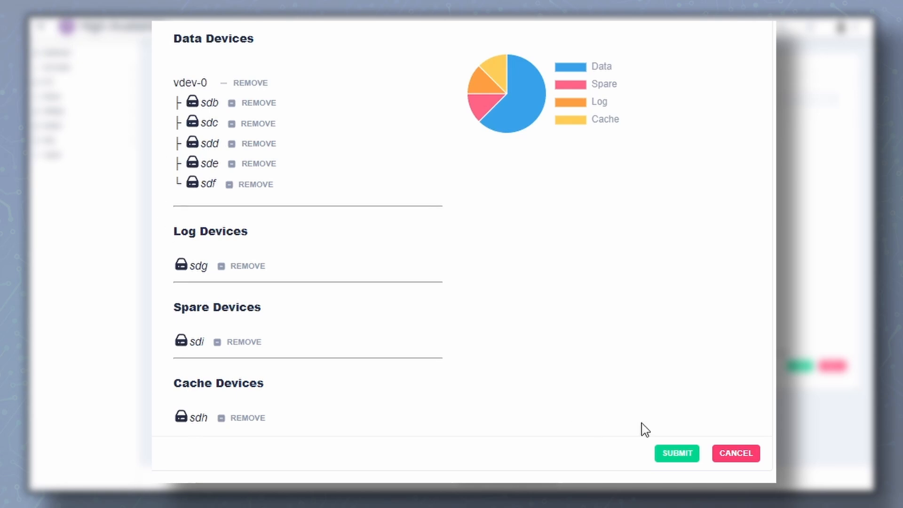
click(691, 455)
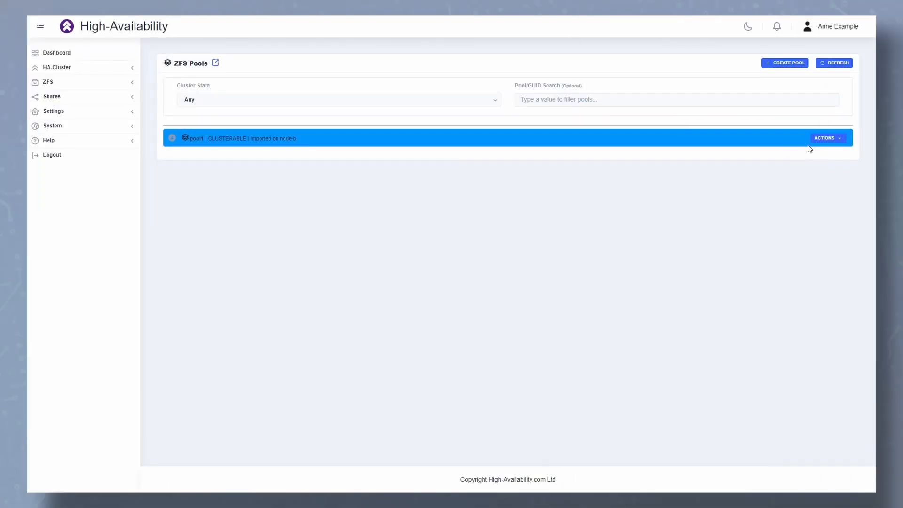
Start clustering pool1 and give its service the virtual IP address 192.168.2.10/24
click(825, 138)
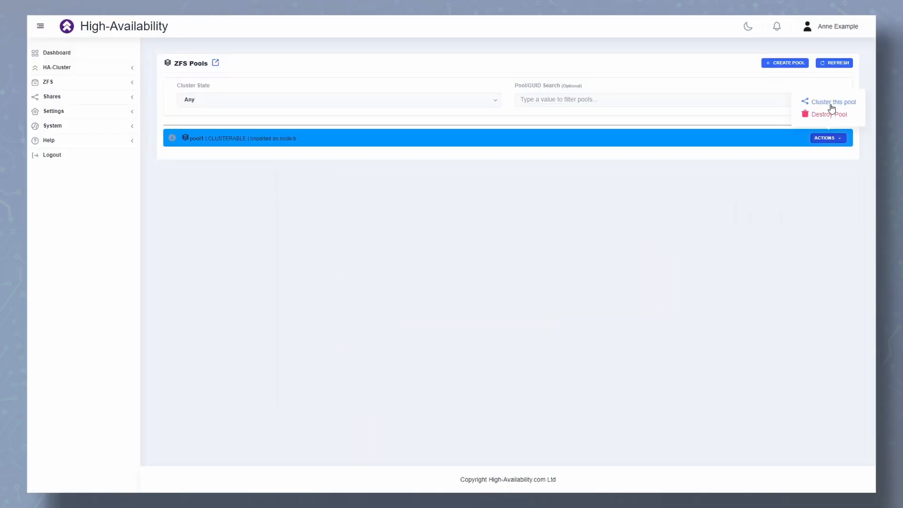
click(832, 107)
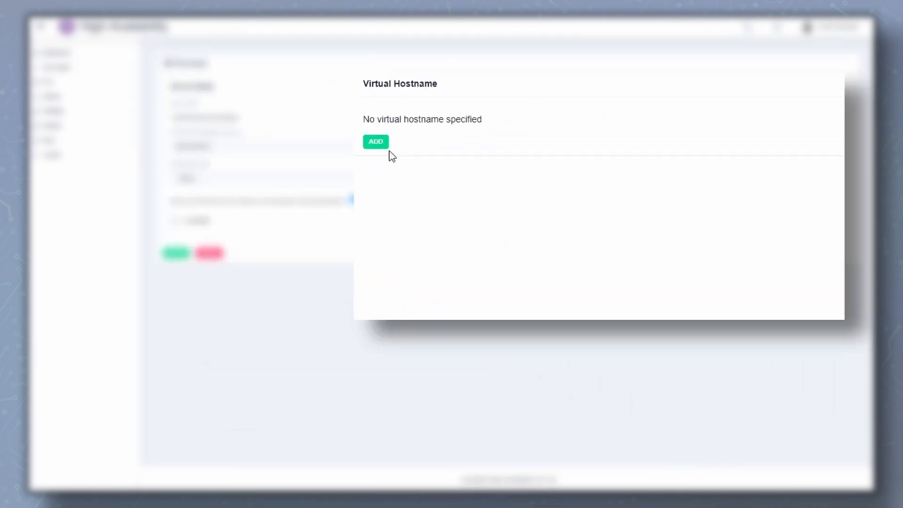
click(376, 142)
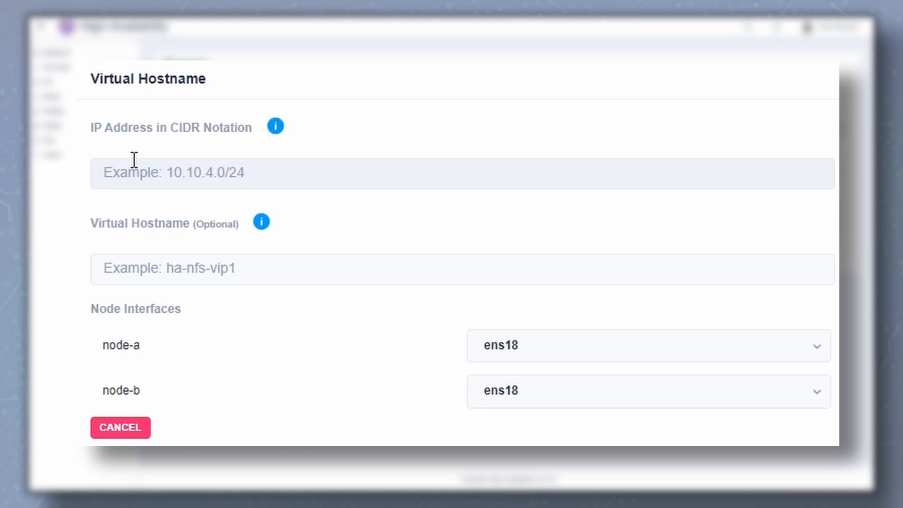
click(202, 267)
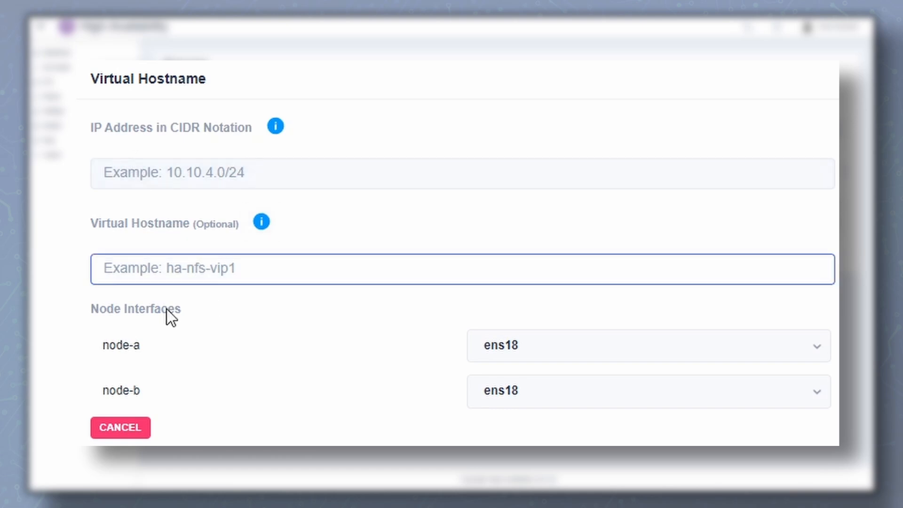
click(308, 174)
text(1)
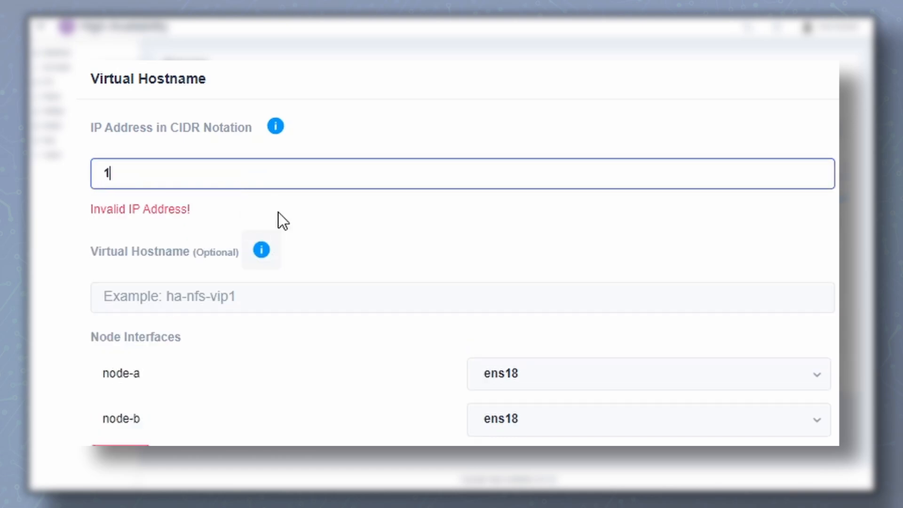
text(92.168)
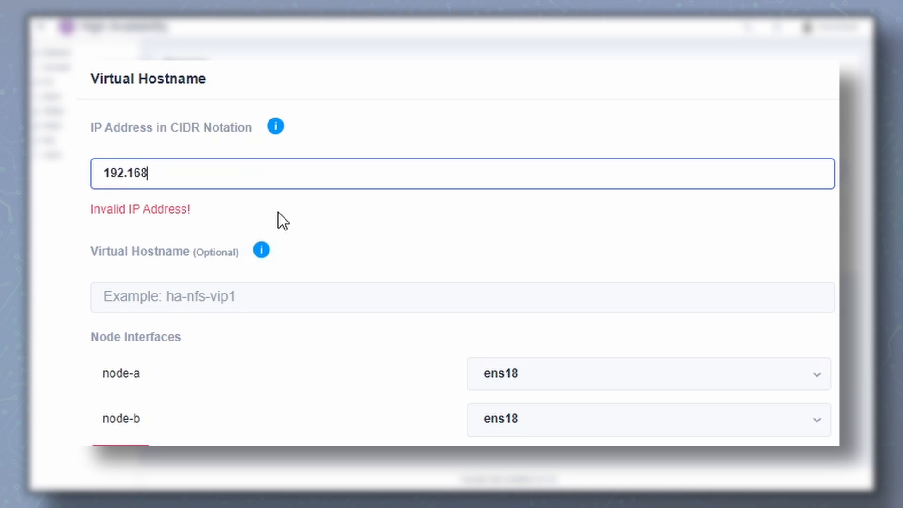
text(.2.10)
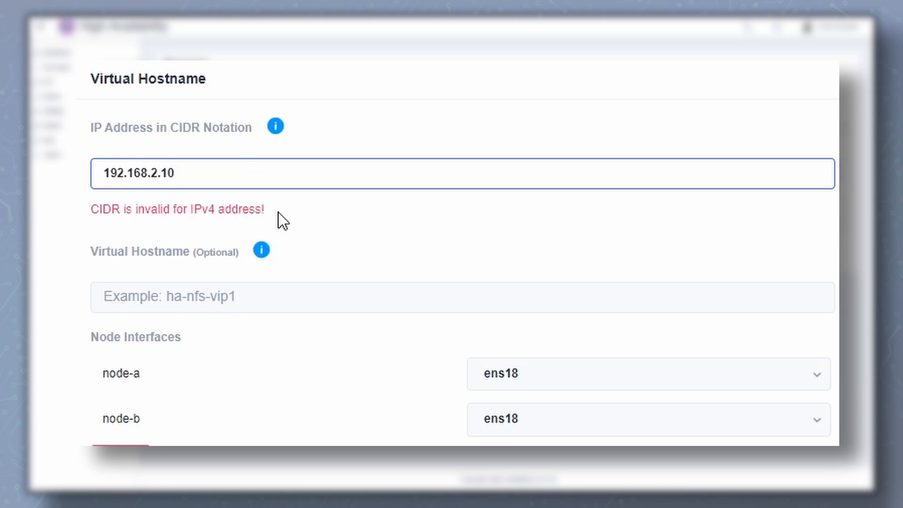
text(/24)
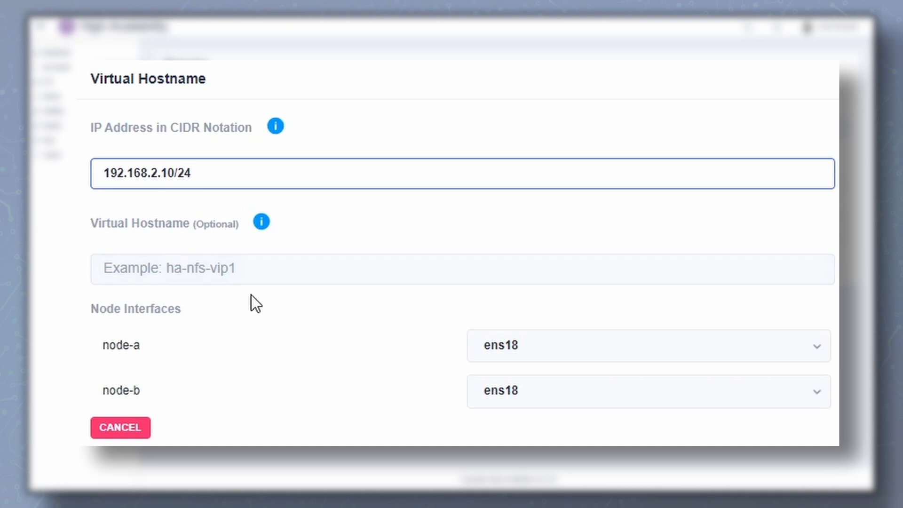
Set the virtual hostname to VIP1 and create the pool1 service with node-a as preferred node
click(199, 250)
text(VIP1)
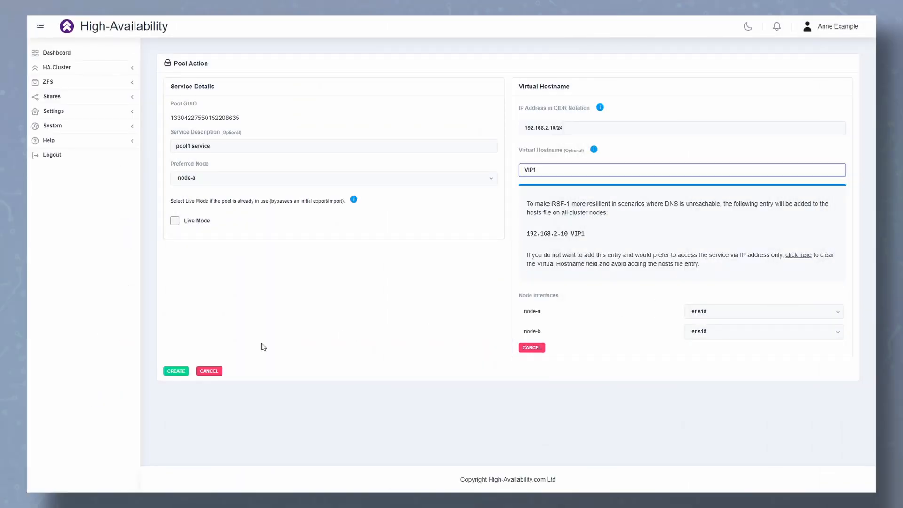
click(183, 371)
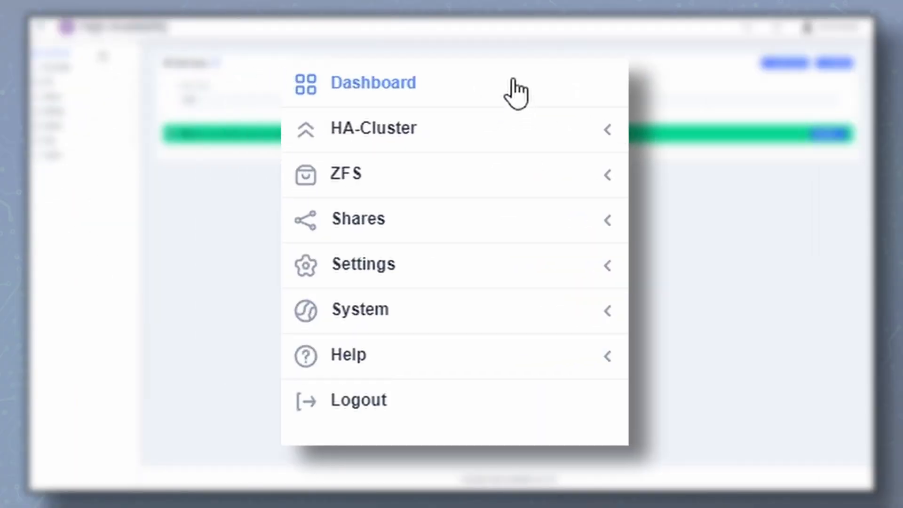
Open the cluster dashboard
click(513, 80)
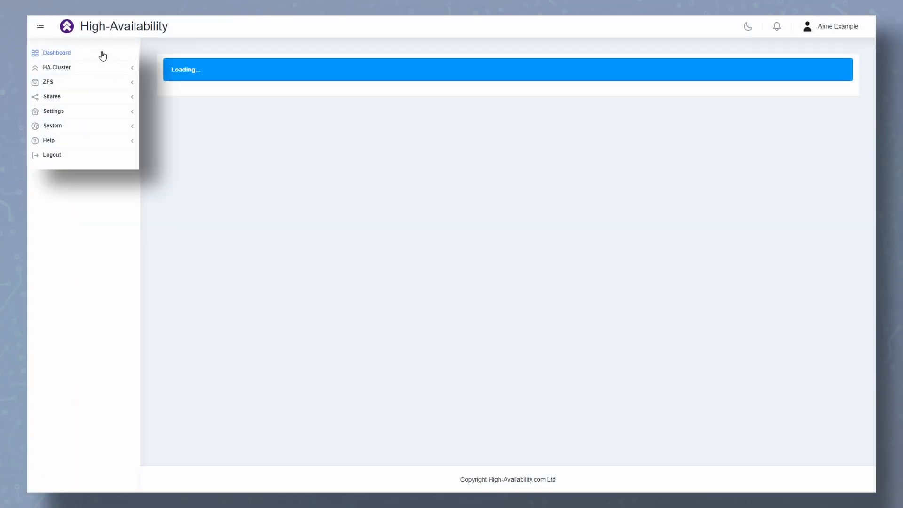